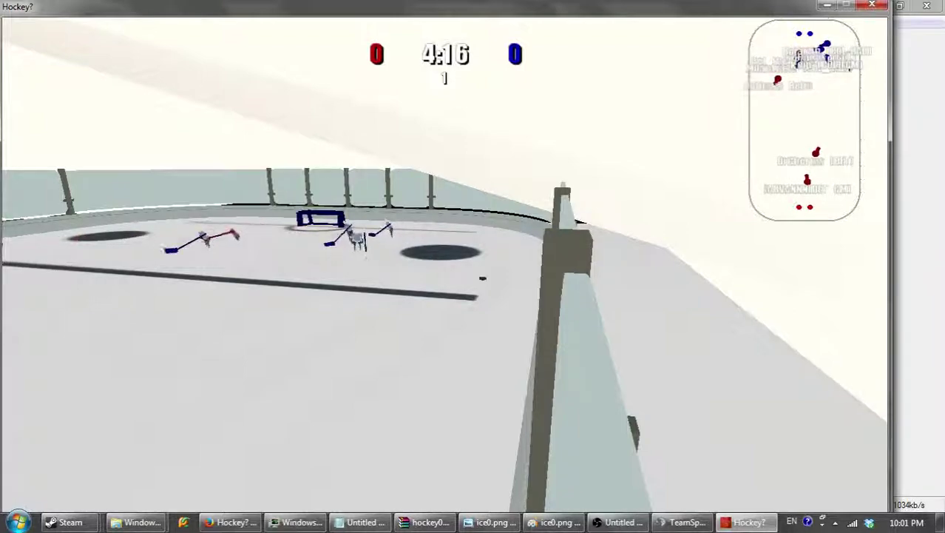
# Peek at the scoreboard, adjust the volume, and send 'aight guys cover for me im afking' in chat
pyautogui.press('Tab')
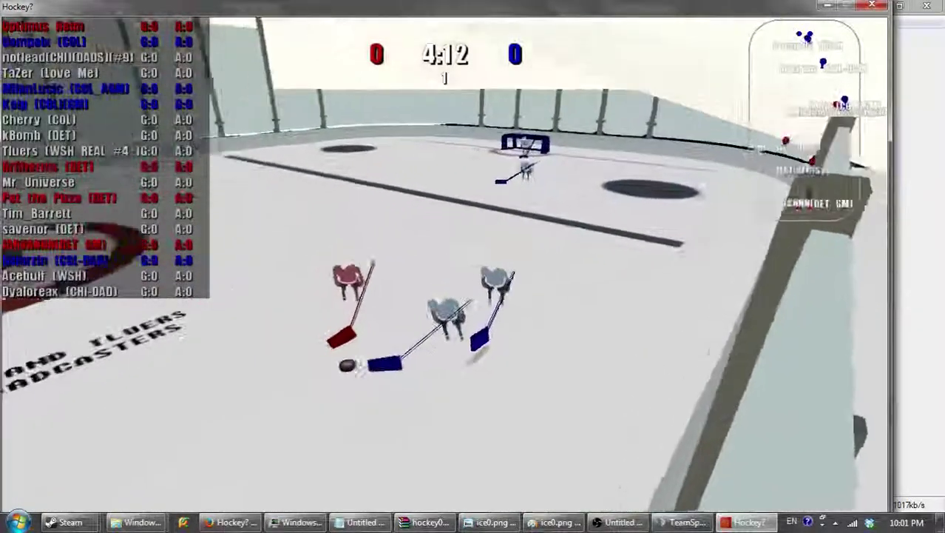
pyautogui.press('Tab')
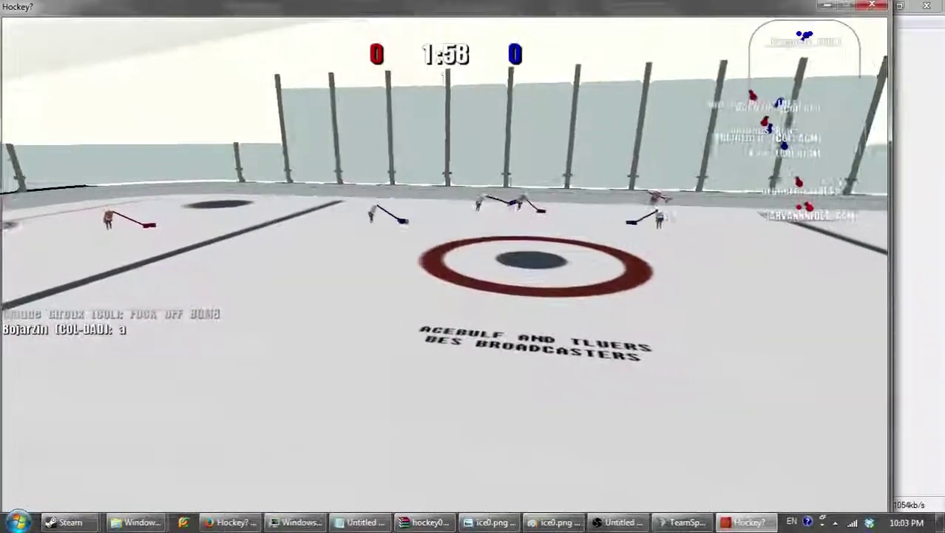
pyautogui.press('XF86AudioMute')
pyautogui.press('XF86AudioRaiseVolume')
pyautogui.write('aight')
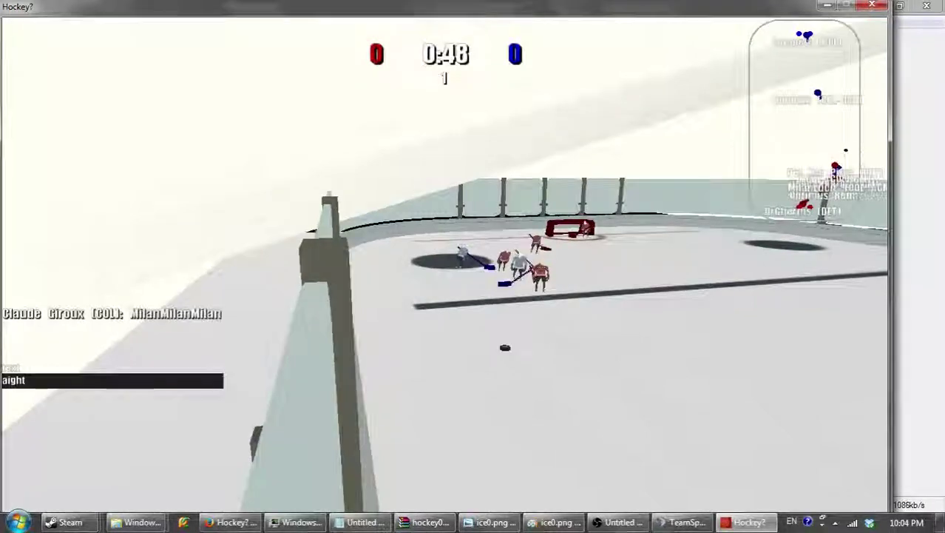
pyautogui.write(' guys cover')
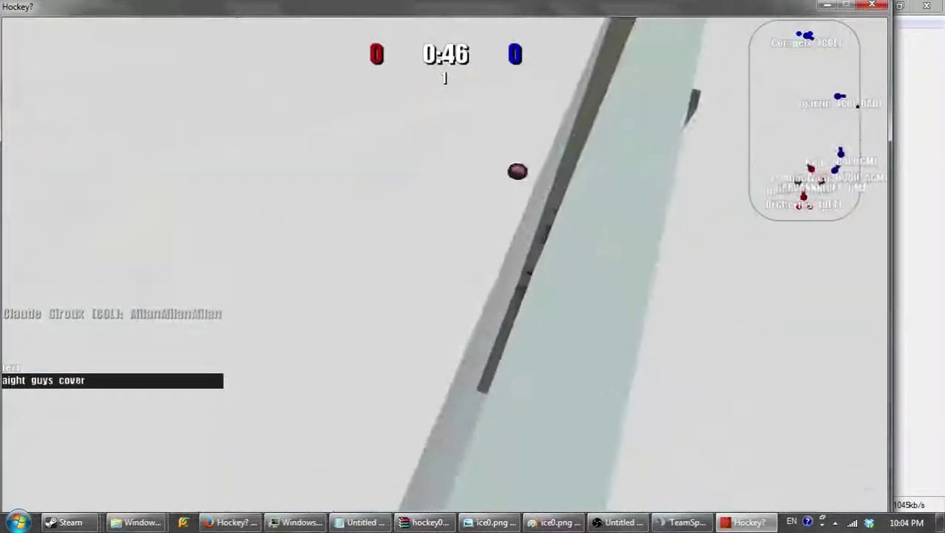
pyautogui.write(' for me im afk')
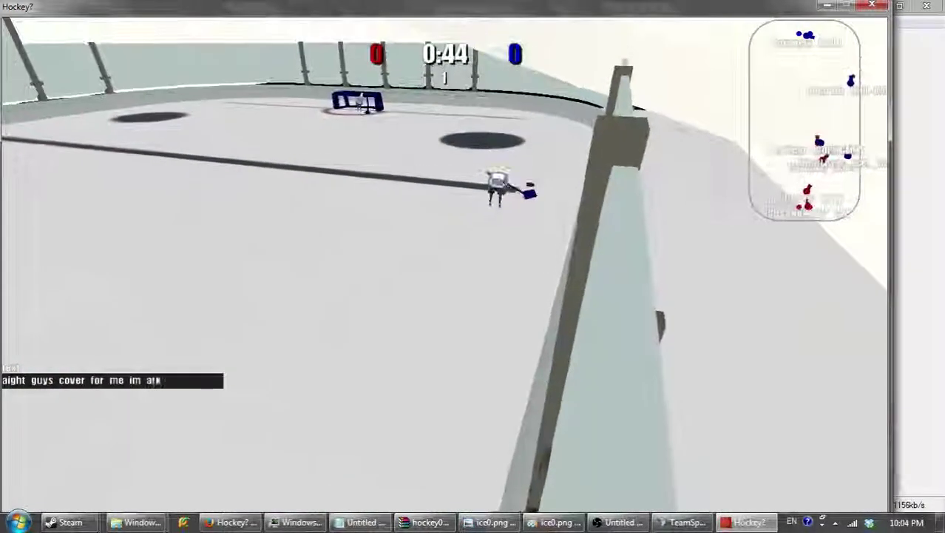
pyautogui.write('ing')
pyautogui.press('Return')
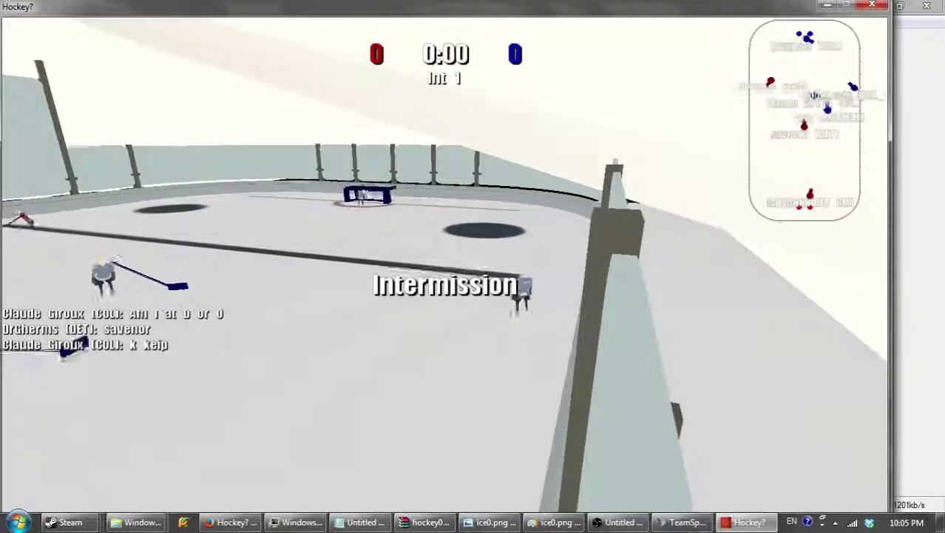
pyautogui.press('Tab')
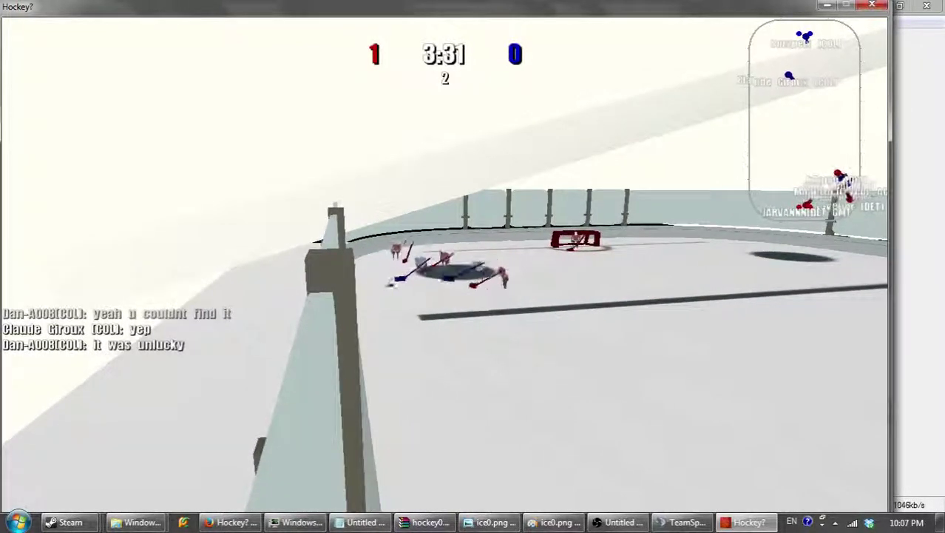
pyautogui.press('Tab')
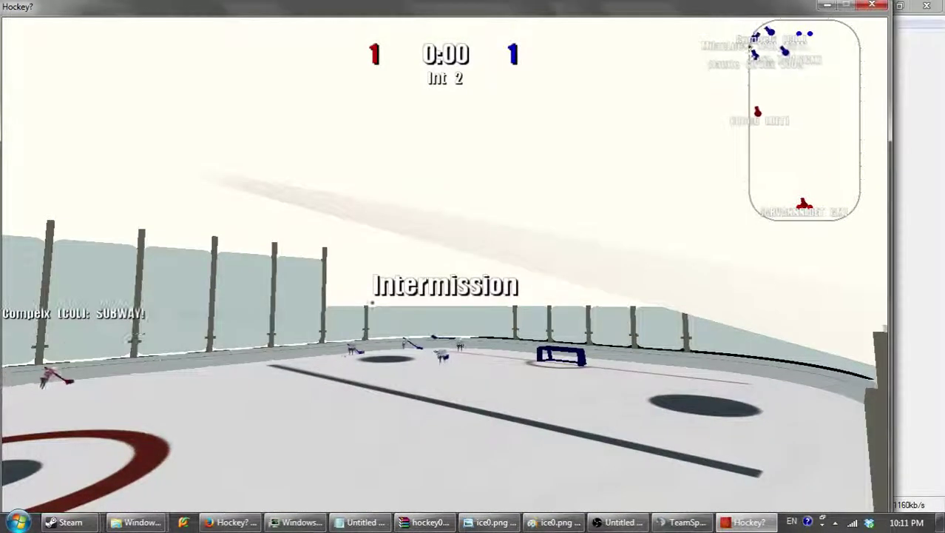
pyautogui.write('t5 dollar')
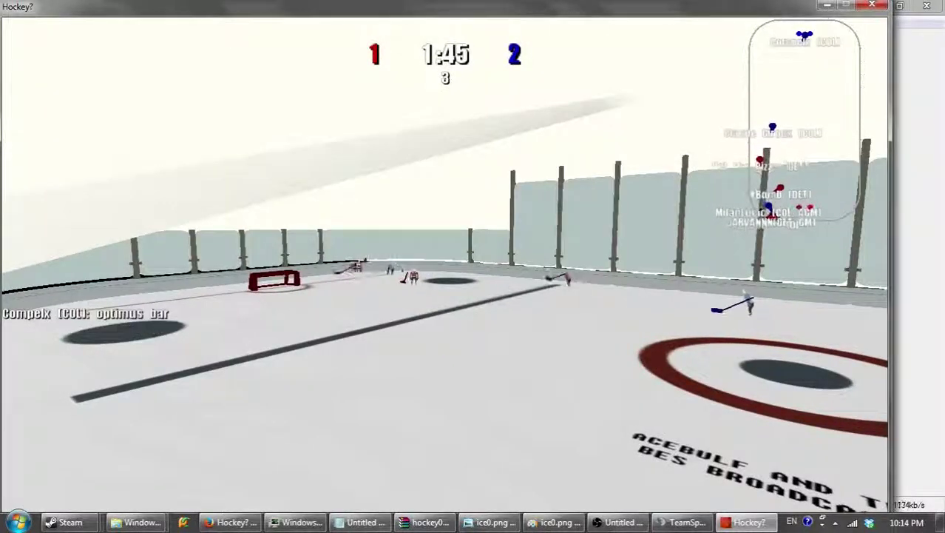
# Briefly check the player goals and assists list while Colorado leads 2–1 late in the third
pyautogui.press('Tab')
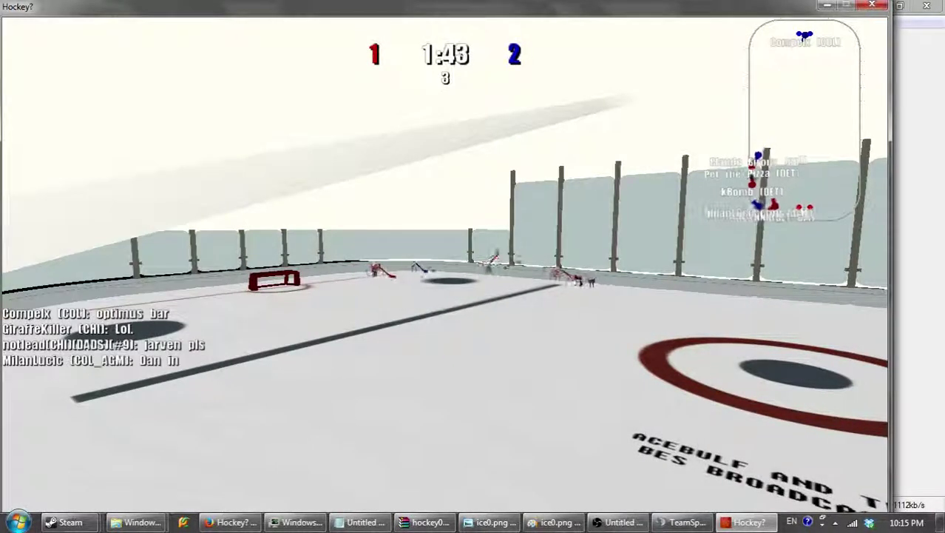